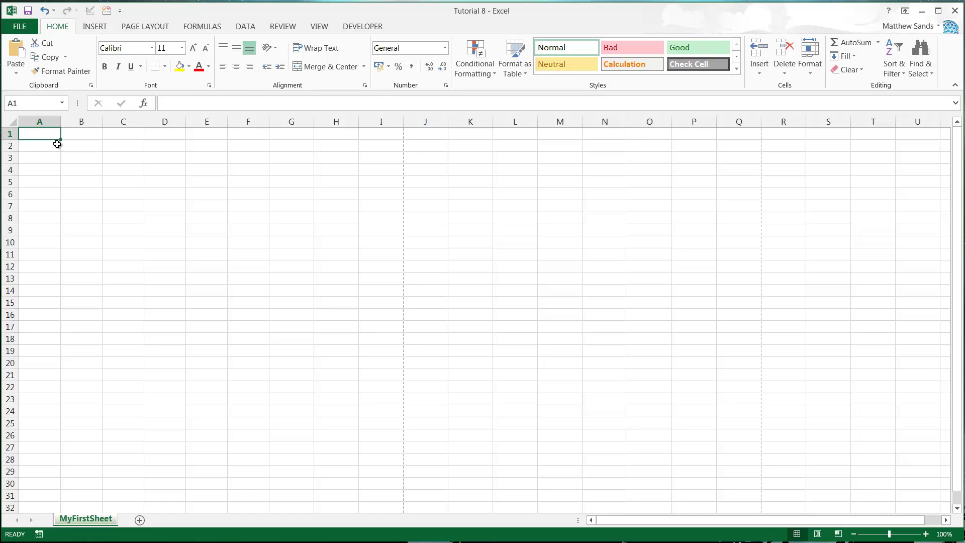
- Enter the date 02/07/2014 in A1 and widen column A to display it
text(02/07/)
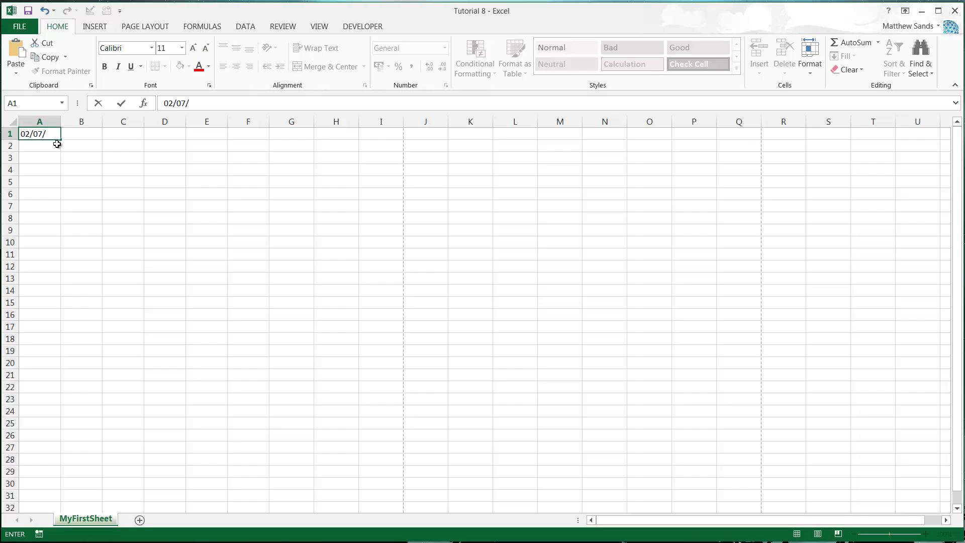
text(2015)
key(Return)
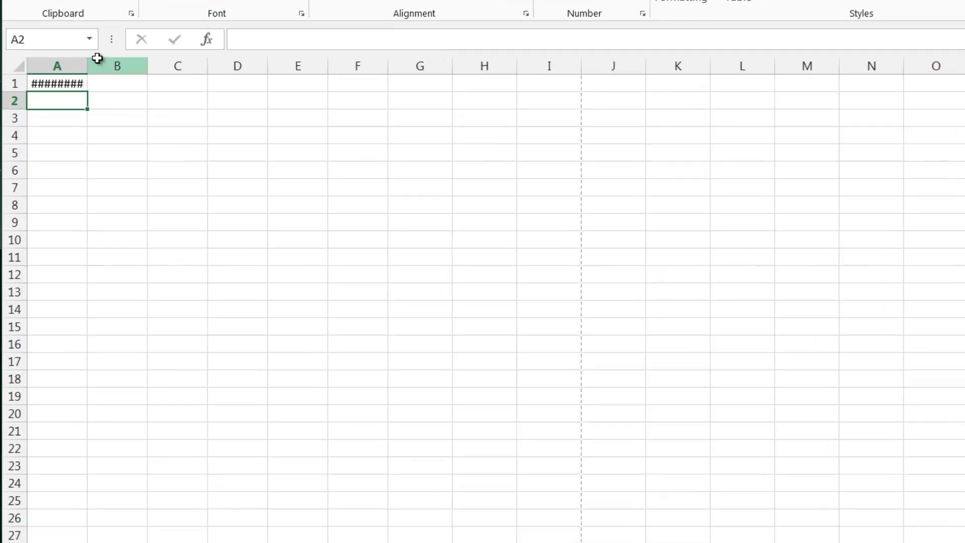
click(97, 59)
drag(89, 61, 150, 73)
- Switch between A2 and A1 to check the date stored in A1
click(140, 100)
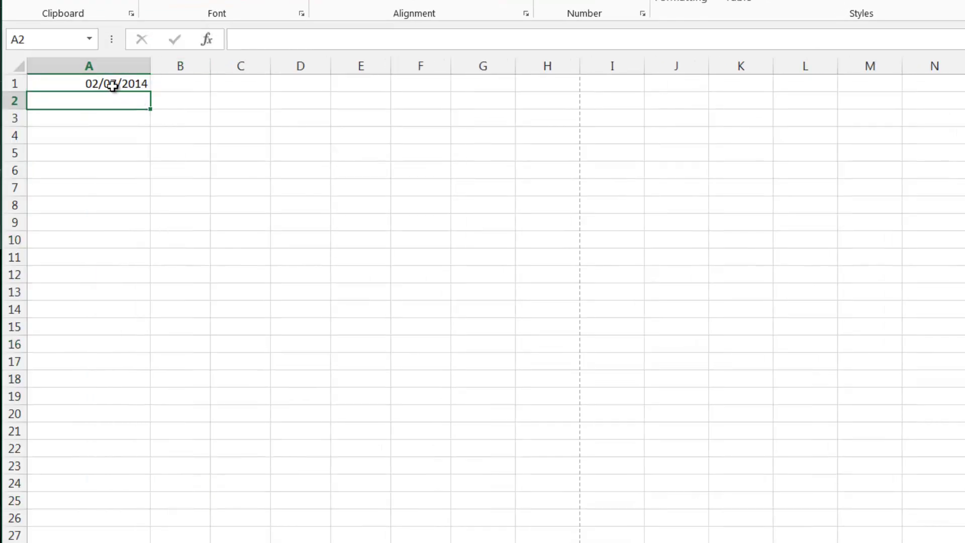
click(113, 86)
click(116, 96)
click(133, 81)
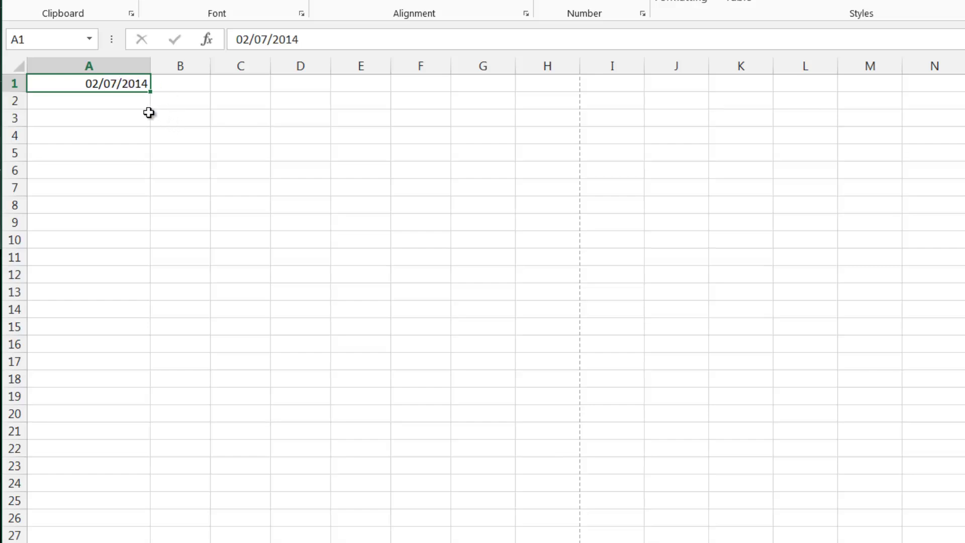
click(131, 100)
click(131, 85)
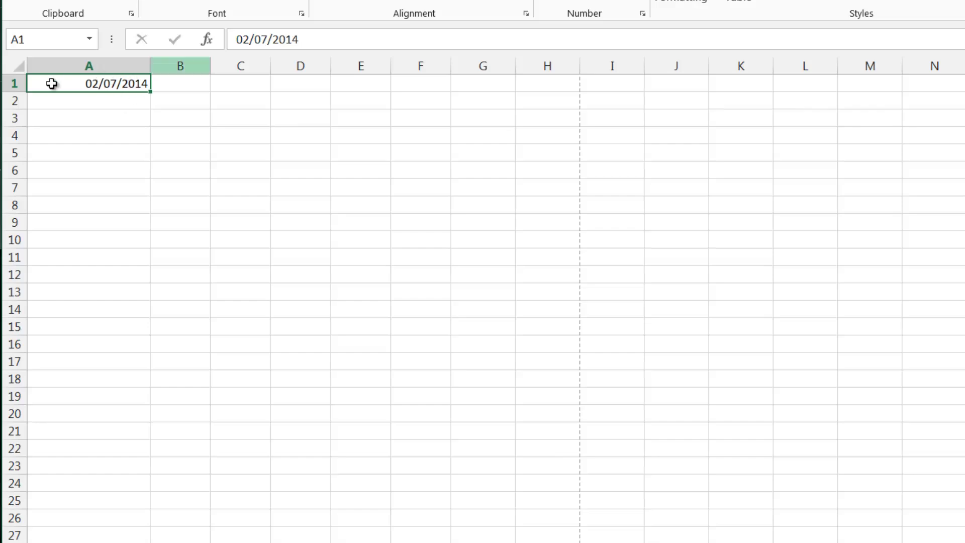
- Give A1 the long date format *14 March 2012 so it reads 02 July 2014
right_click(132, 83)
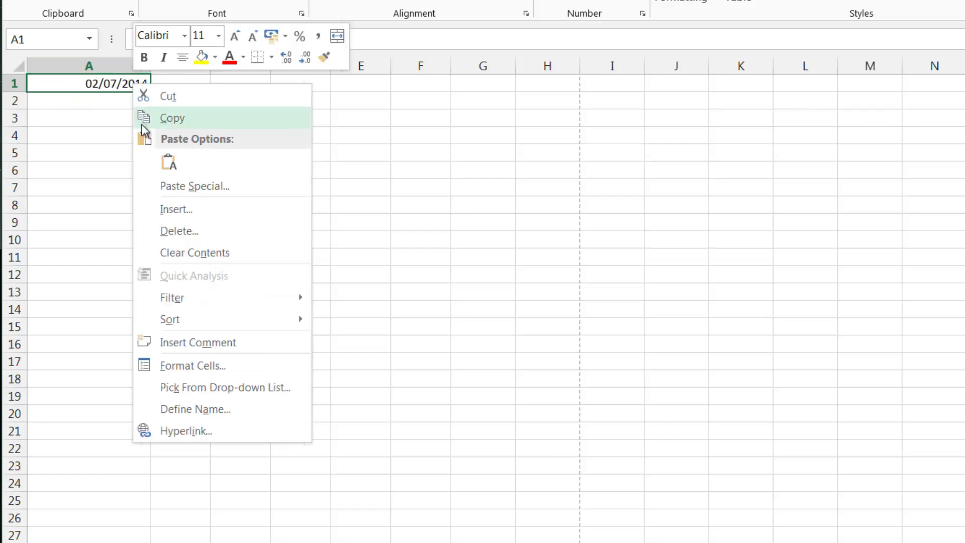
click(220, 363)
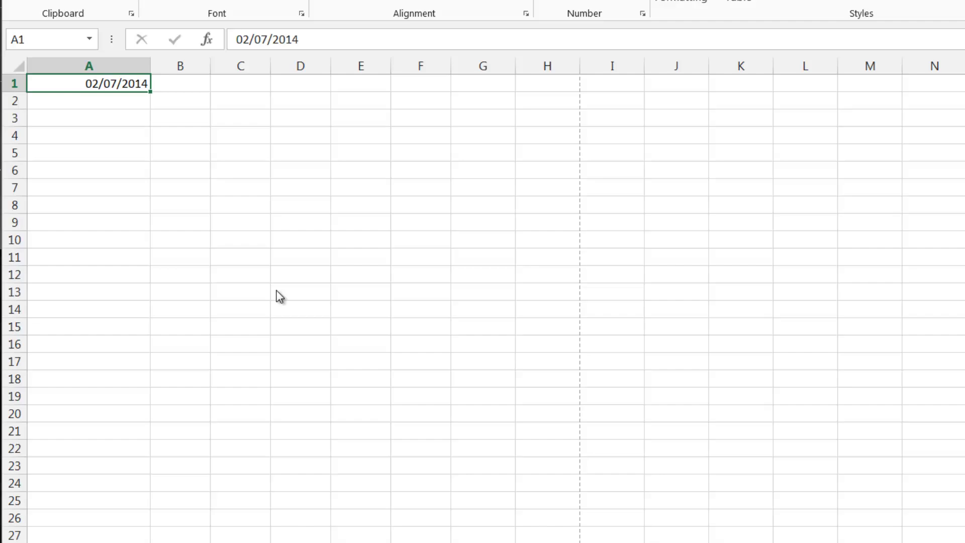
drag(229, 144, 583, 82)
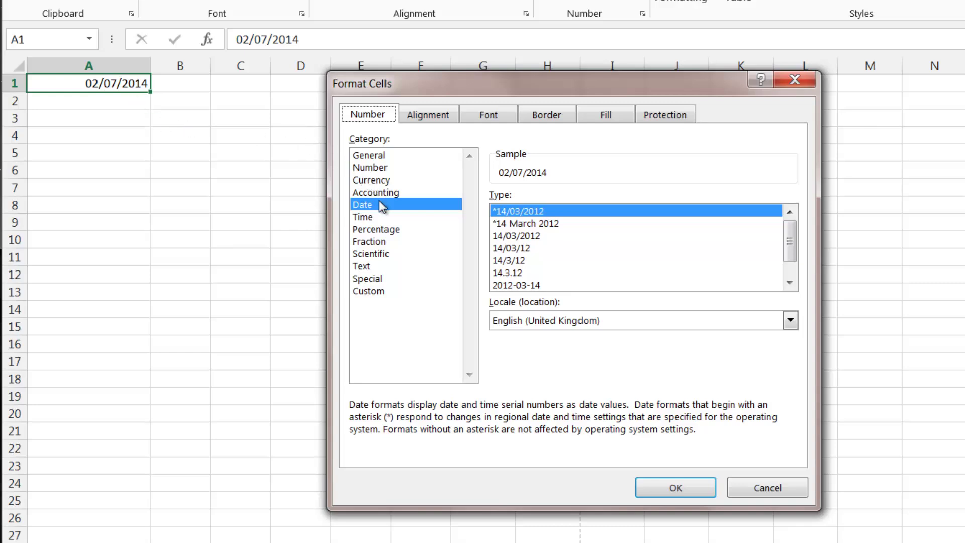
click(538, 223)
key(Down)
key(Up)
key(Up)
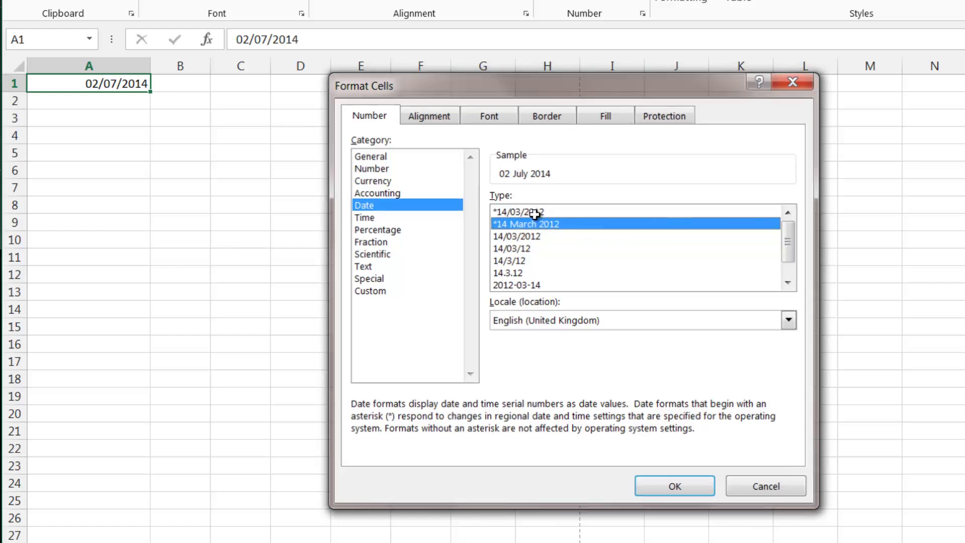
key(Return)
click(535, 216)
click(73, 80)
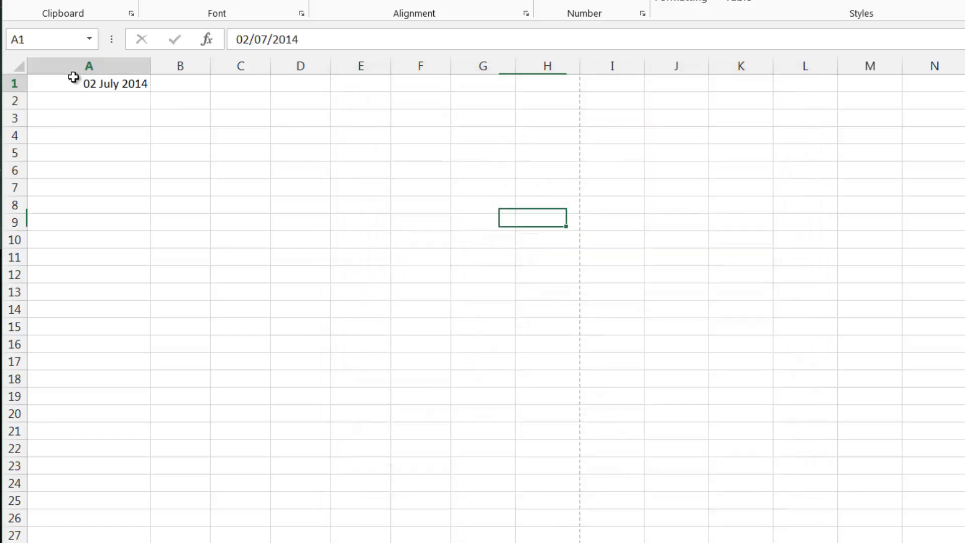
- Set A1's number category to General to reveal its serial number
right_click(89, 83)
click(190, 366)
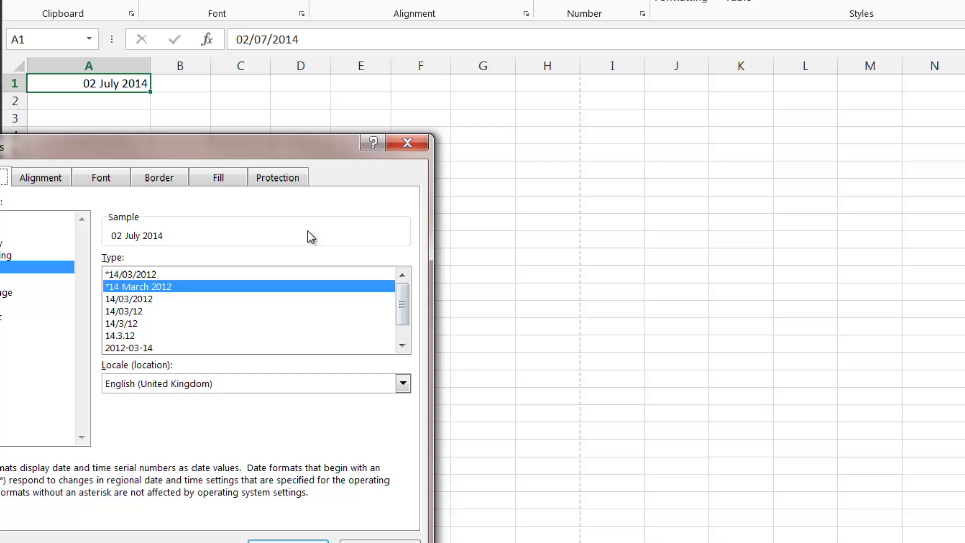
drag(188, 155, 404, 96)
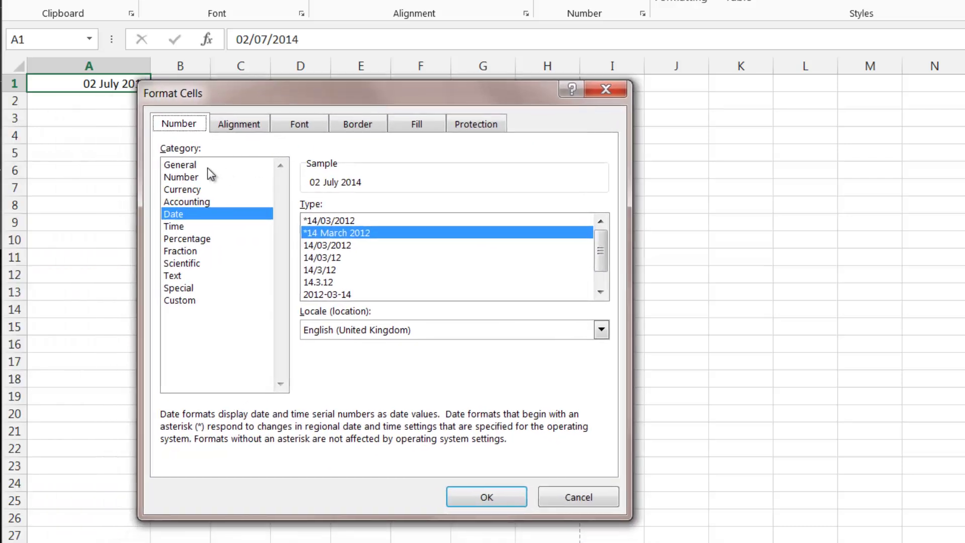
click(209, 166)
click(458, 497)
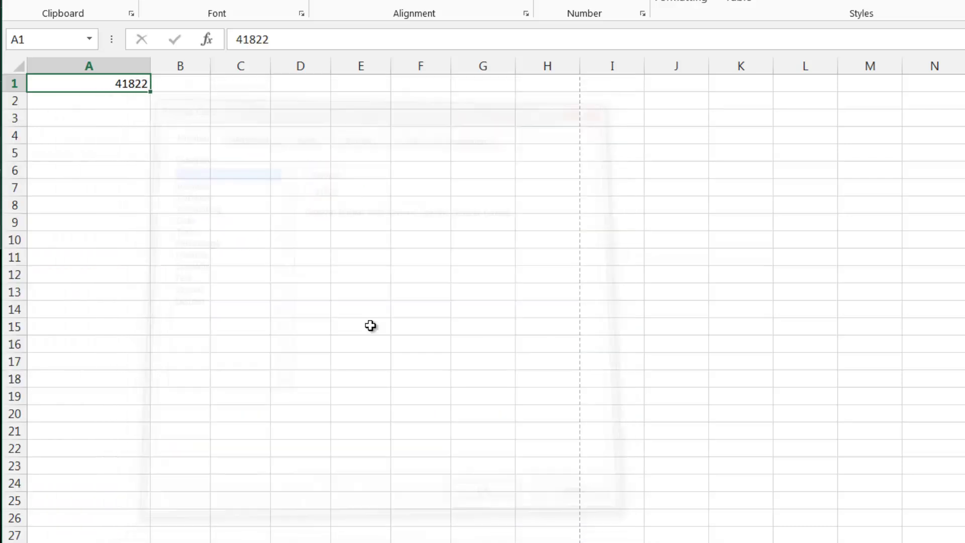
- Reselect A1 several times to confirm it shows 41822
click(190, 116)
click(163, 103)
click(136, 84)
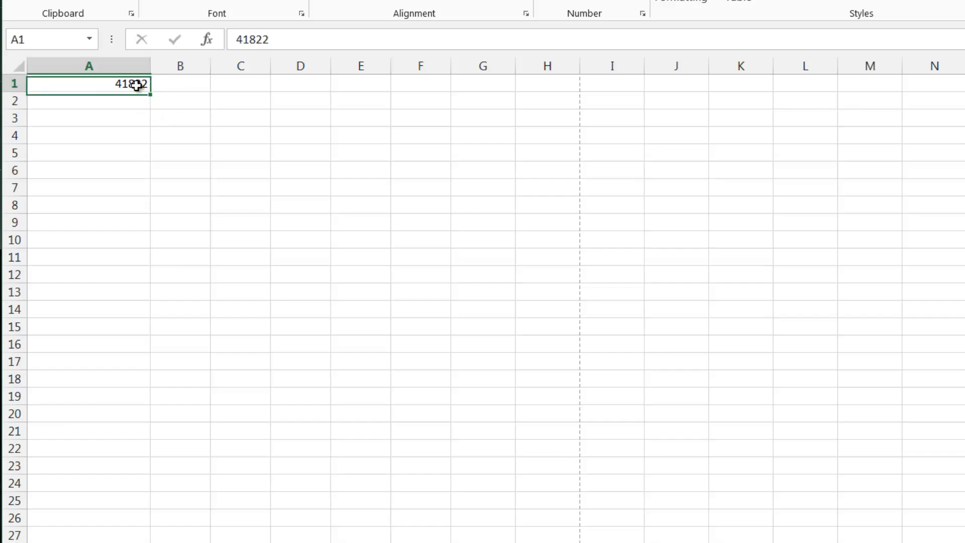
click(165, 105)
click(147, 98)
click(147, 87)
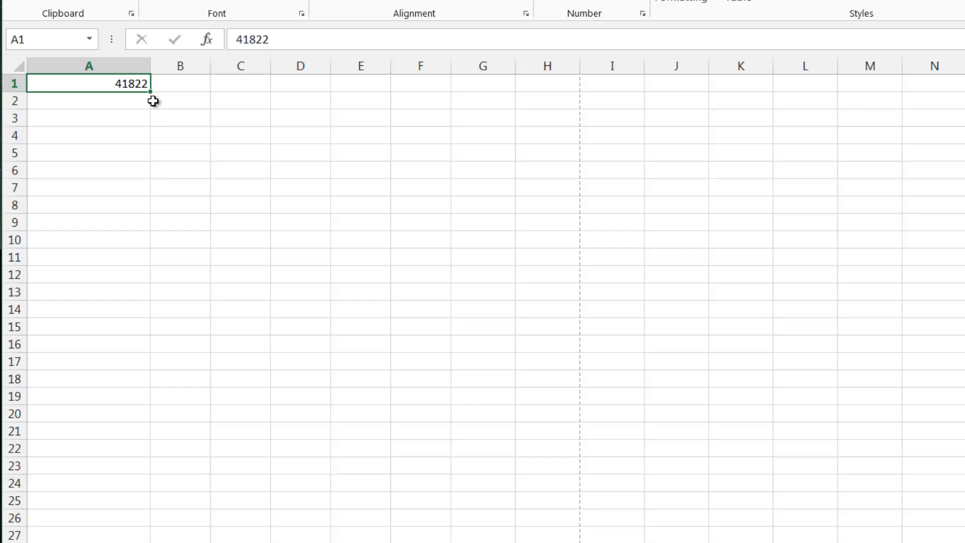
click(181, 99)
click(121, 99)
click(146, 89)
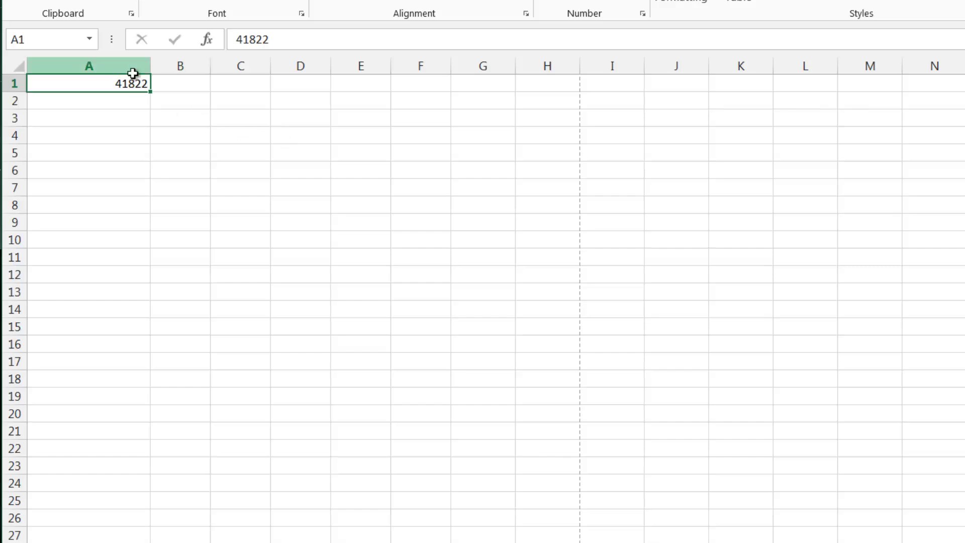
- Enter the date 02/07/2014 in A2 and compare it with A1's serial number 41822
click(128, 98)
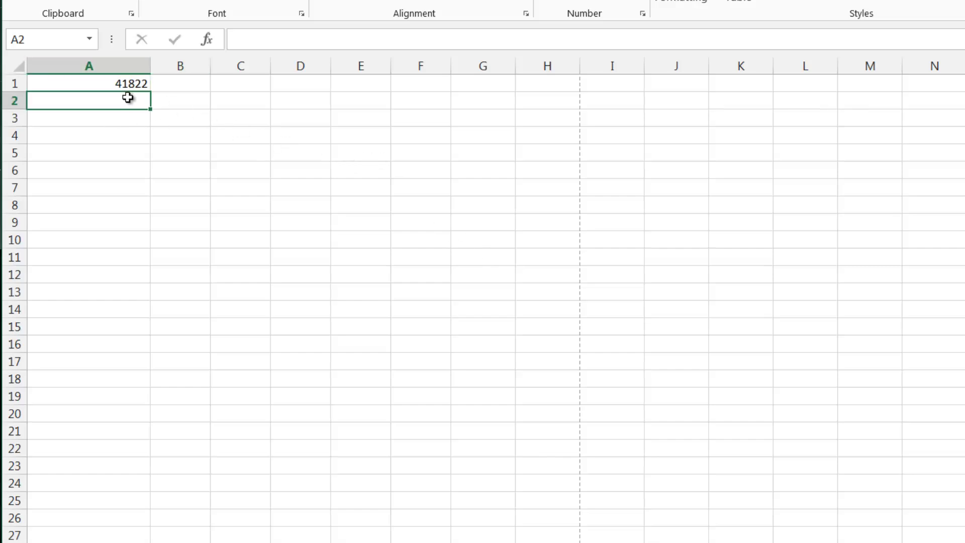
text(02/07/2014)
key(Return)
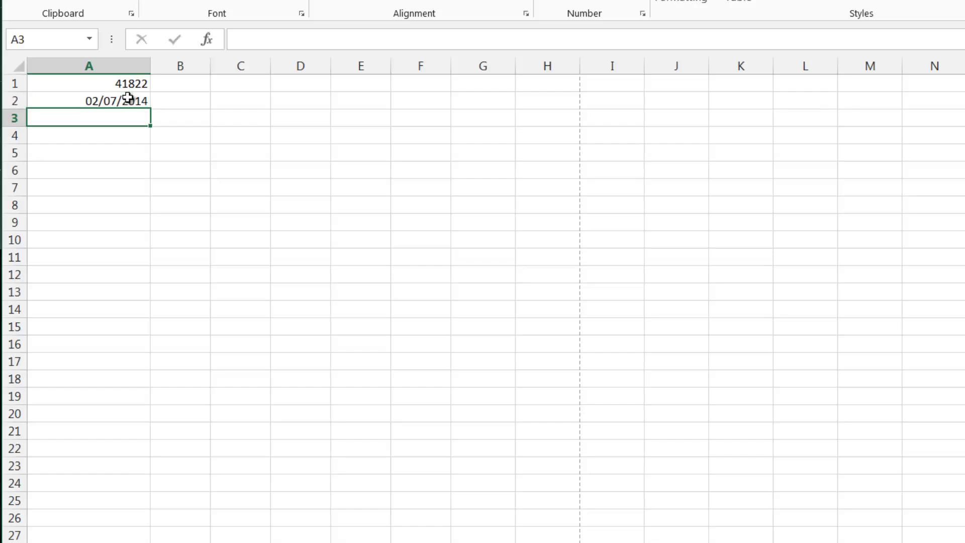
click(127, 97)
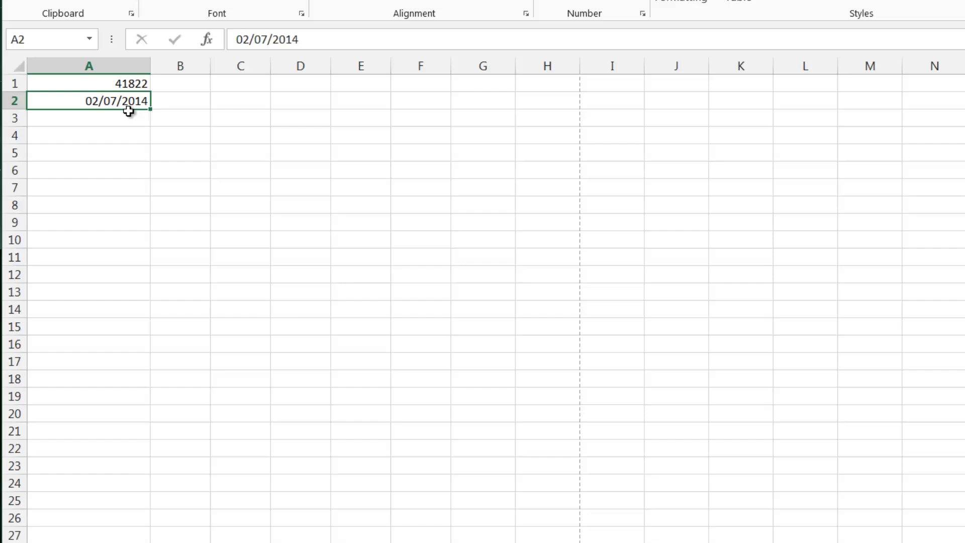
click(147, 83)
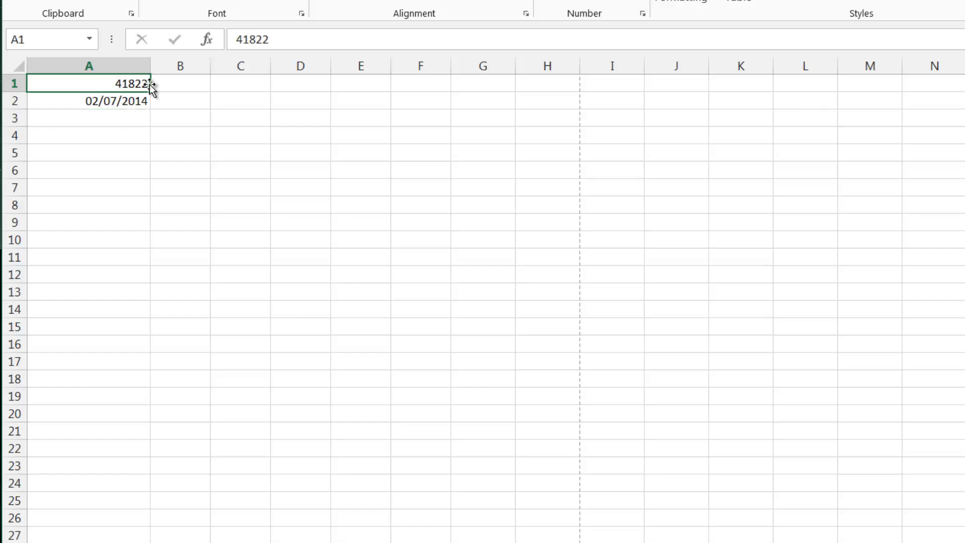
click(170, 87)
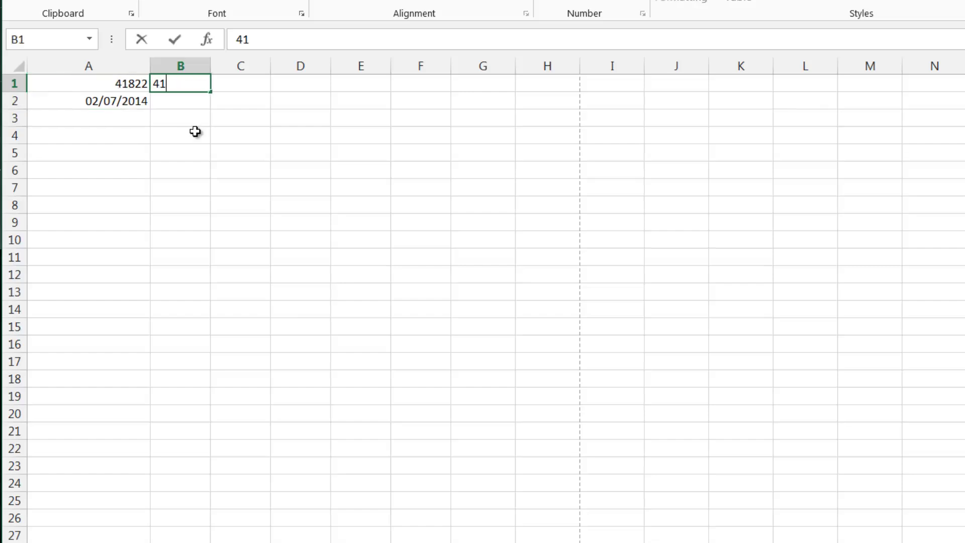
- Enter 41822 in B1 and the date 03/07/2014 in B2, autofitting column B
text(41822)
key(Return)
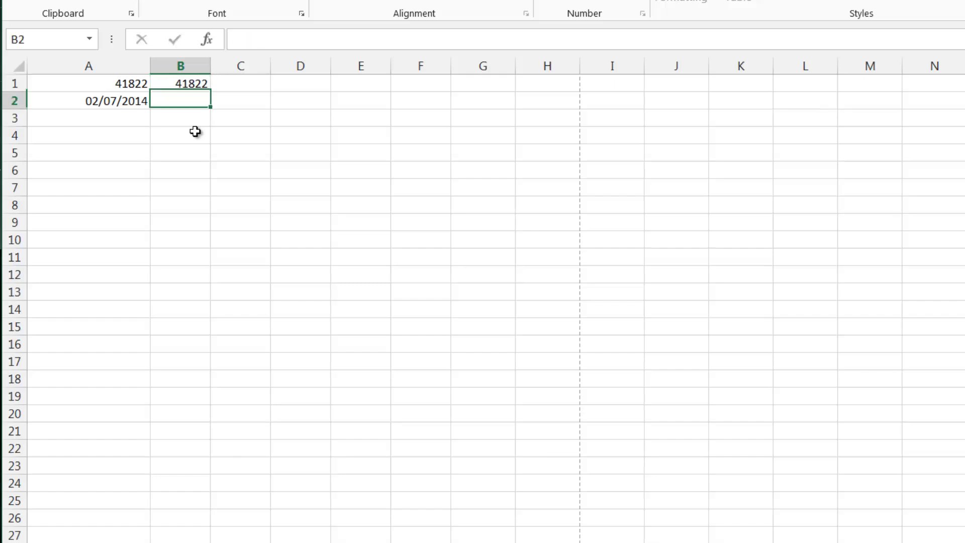
text(03/07/)
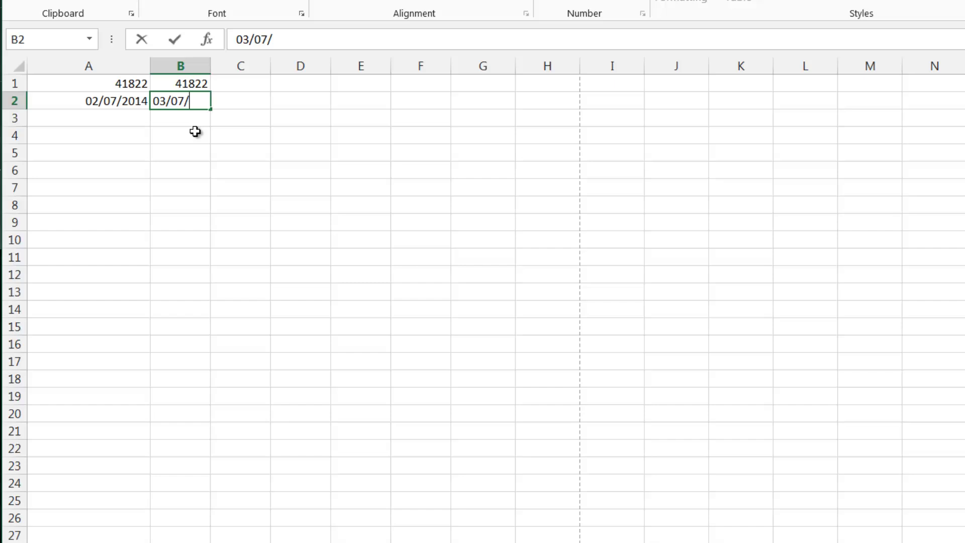
text(2014)
key(Return)
drag(213, 97, 206, 98)
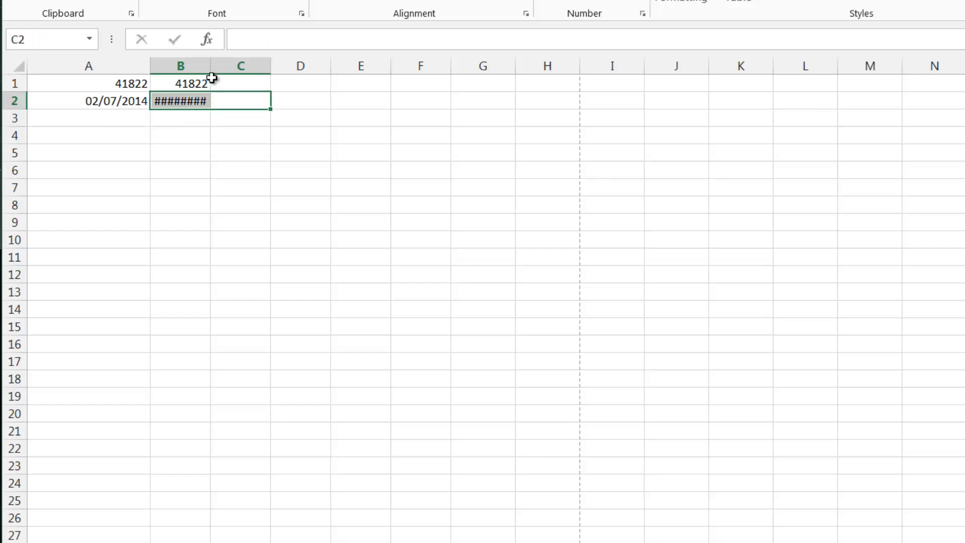
double_click(210, 66)
- Change B1's value from 41822 to 41823
click(213, 82)
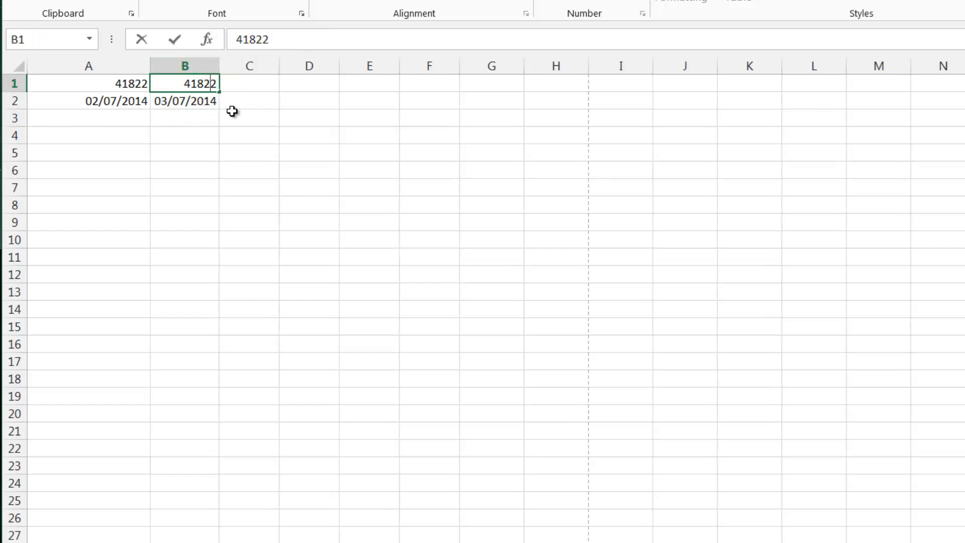
key(BackSpace)
text(3)
key(Return)
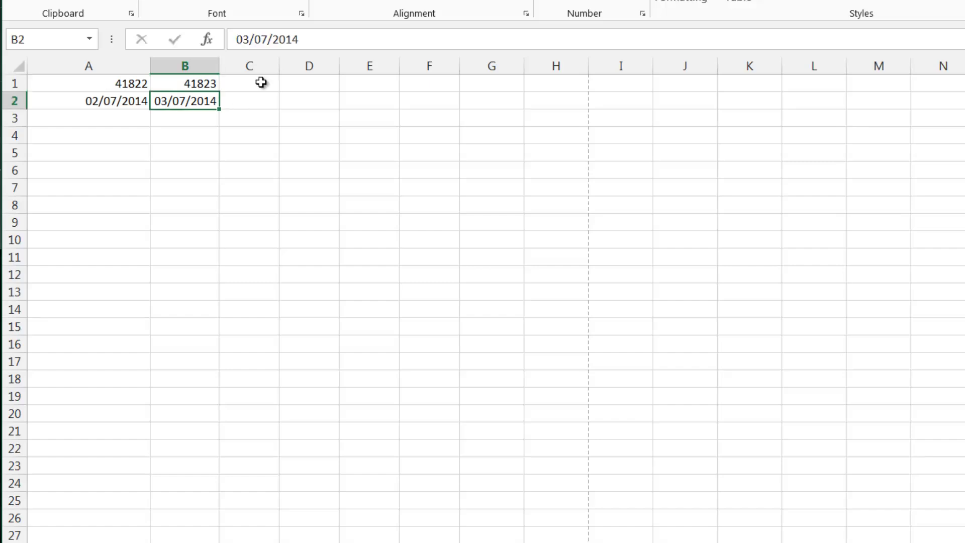
click(262, 77)
- Enter 41821 in C1 and 01/07/2014 in C2, widening column C to fit
text(418)
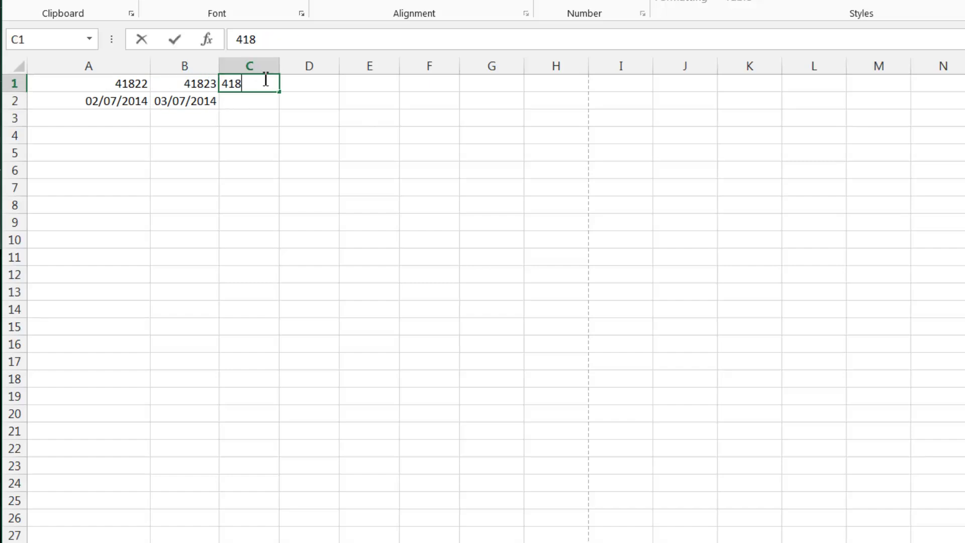
text(21)
key(Return)
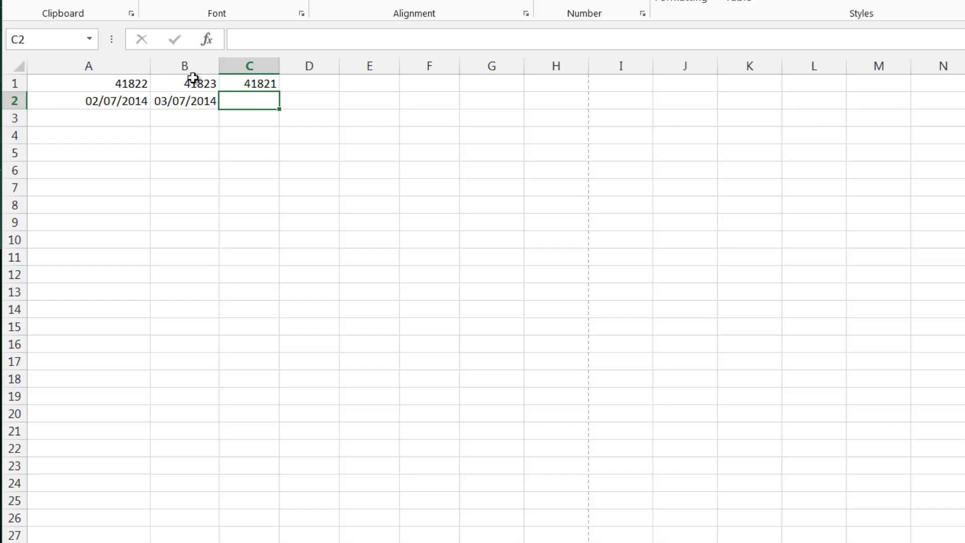
text(01)
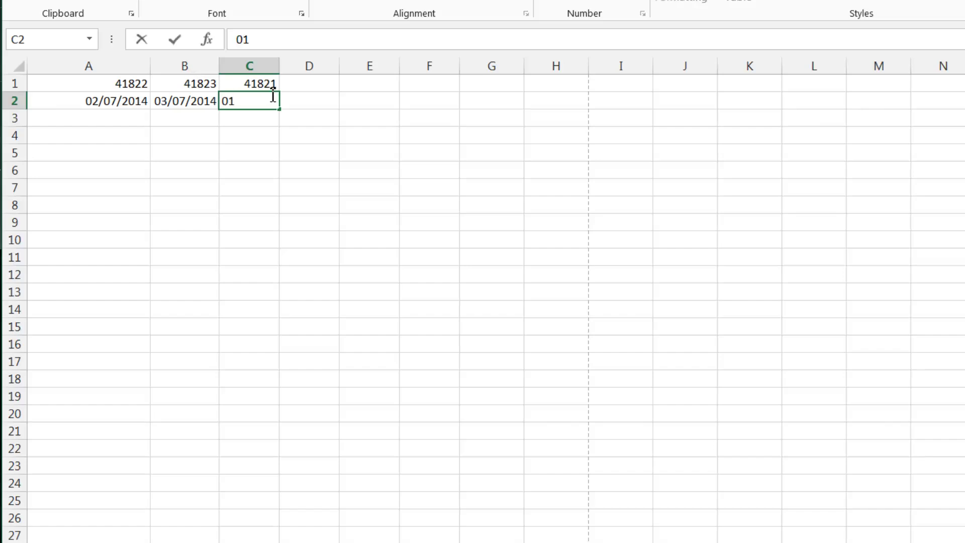
text(/07/2014)
key(Return)
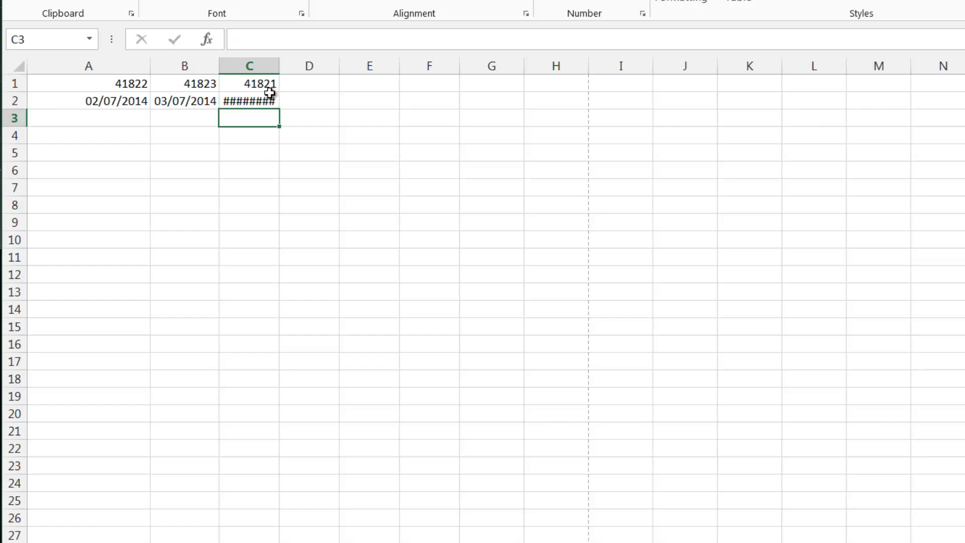
drag(282, 65, 303, 66)
key(Right)
- Apply the Date category to A1:C1 so the serial numbers display as dates
drag(254, 84, 119, 86)
right_click(142, 80)
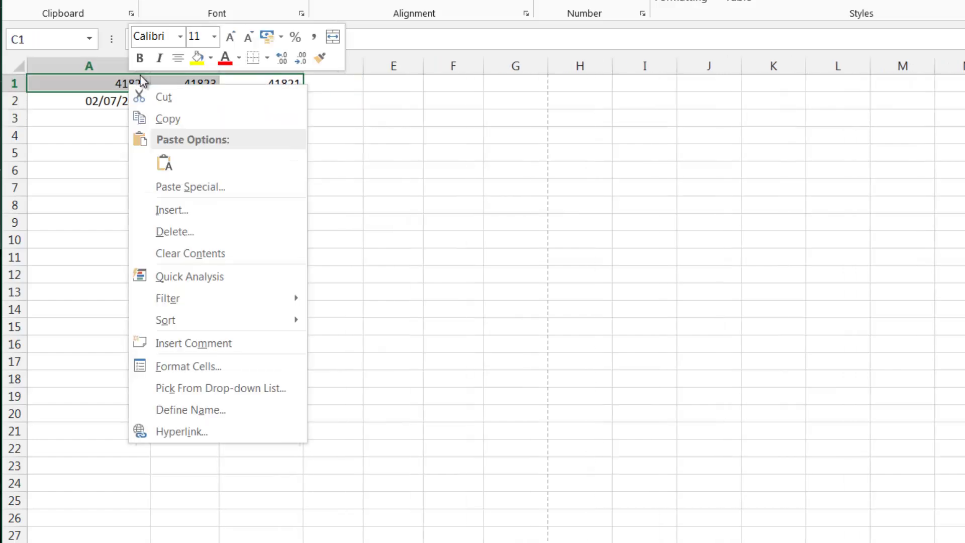
click(253, 369)
click(63, 274)
key(Return)
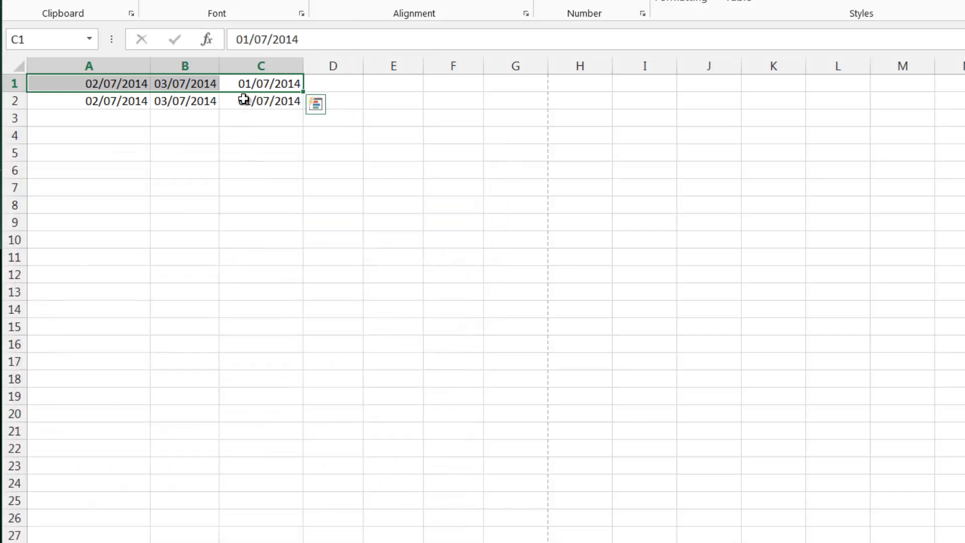
- Compare the row 1 dates with row 2: 02/07/2014, 03/07/2014 and 01/07/2014
click(201, 83)
click(115, 79)
click(120, 119)
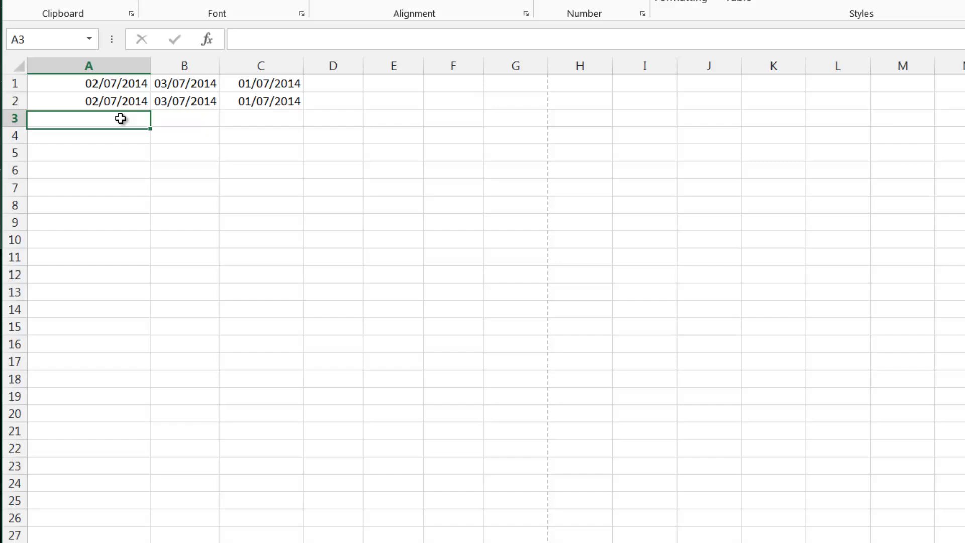
click(136, 90)
click(119, 101)
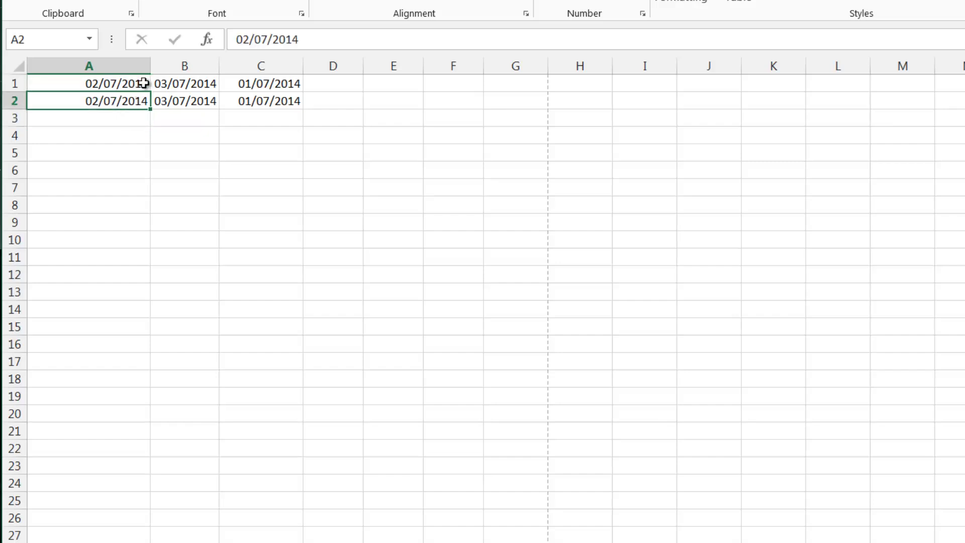
click(200, 100)
click(194, 86)
click(103, 84)
click(265, 87)
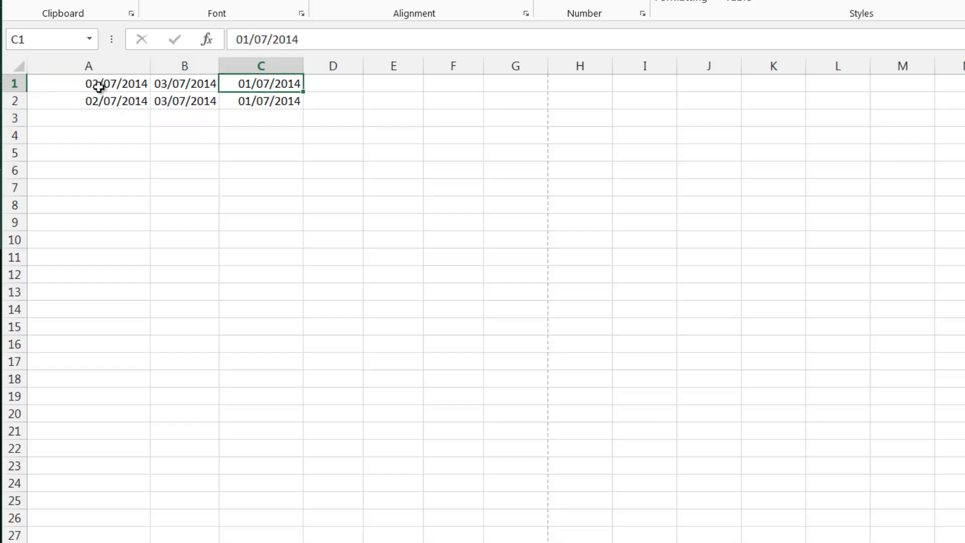
click(99, 86)
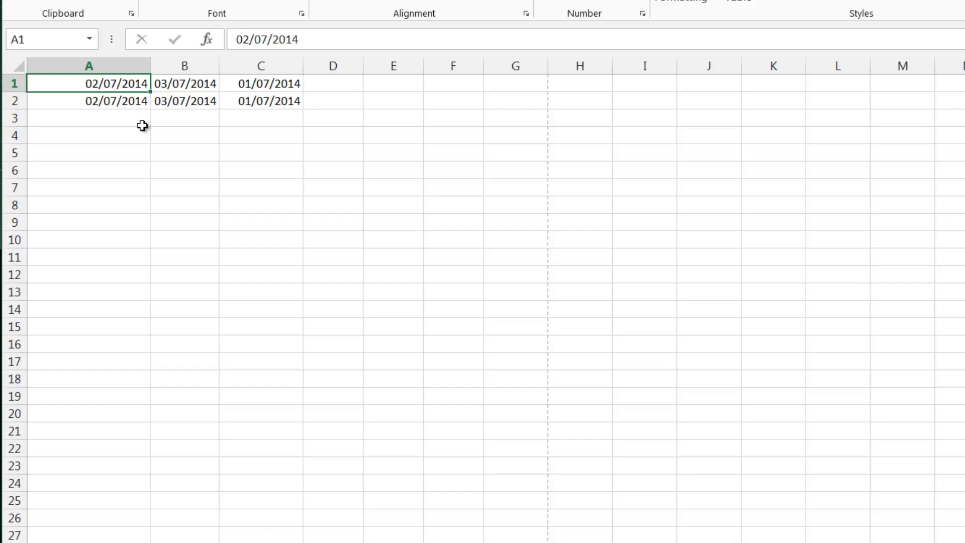
click(209, 99)
click(194, 78)
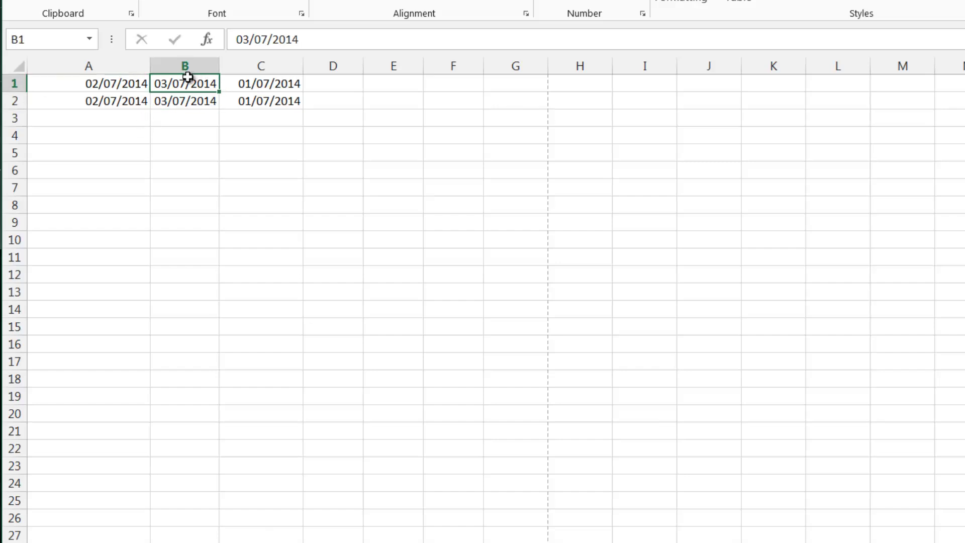
click(266, 83)
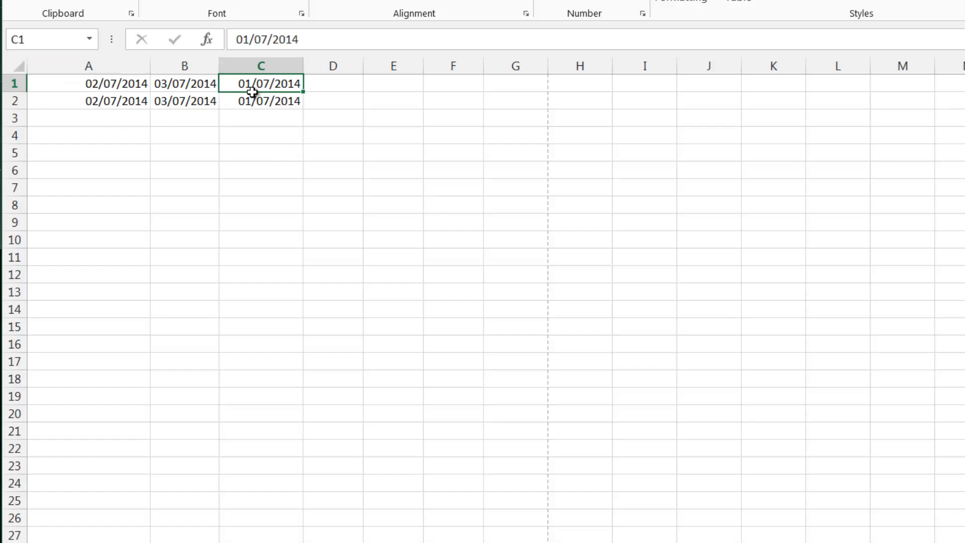
- Make a first attempt at a formula in A3 referencing A1, then inspect it
click(93, 131)
key(Up)
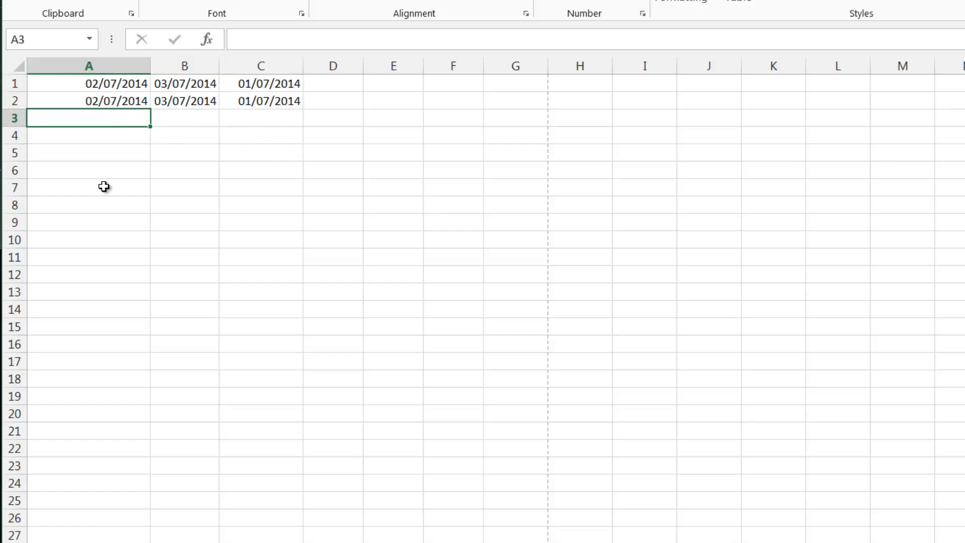
text(=)
key(Up)
key(Up)
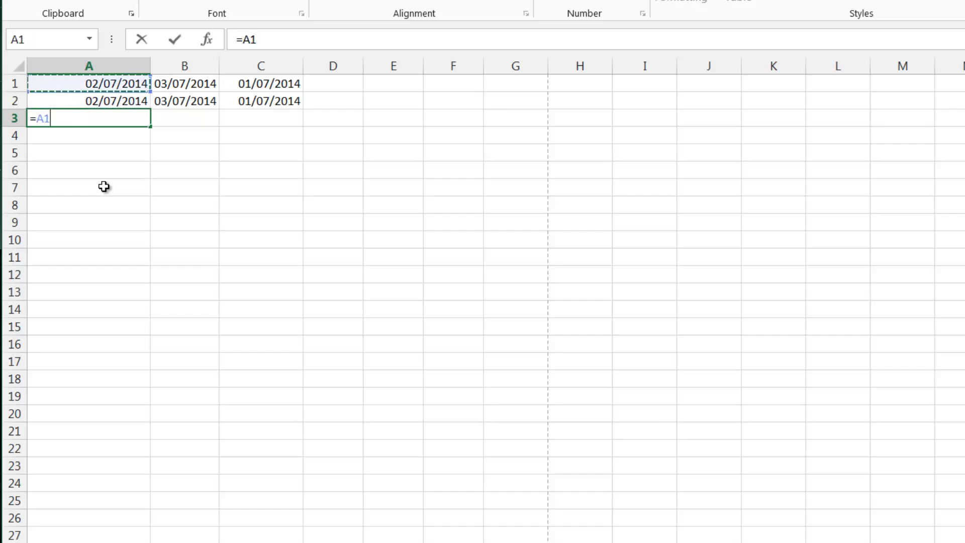
text(+7)
key(Return)
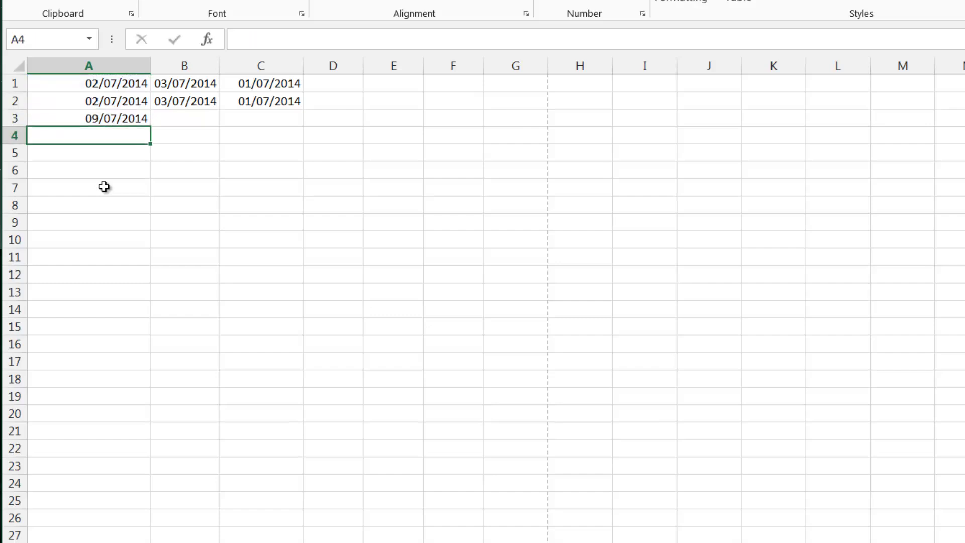
key(Up)
click(122, 83)
click(122, 118)
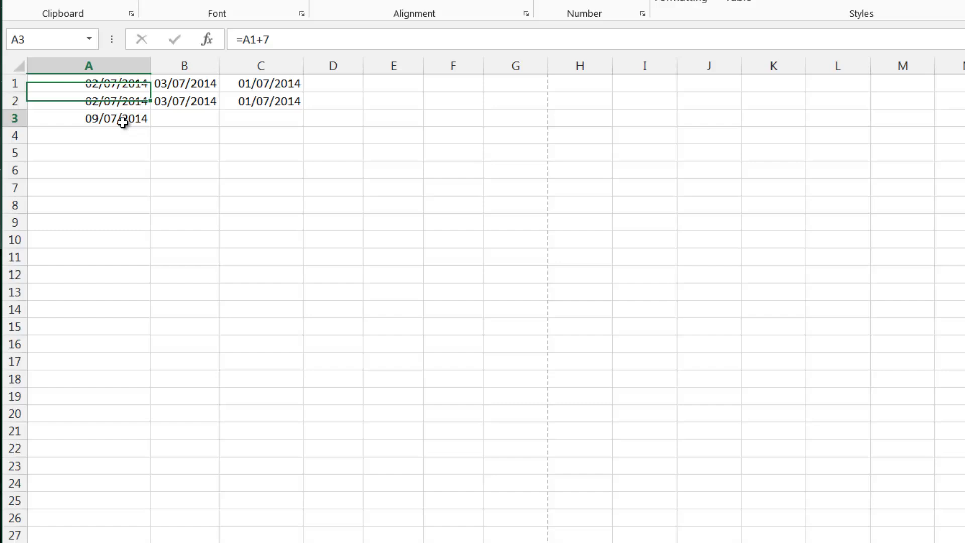
- Re-enter A3's formula as =A1+365, removing a stray 35
text(=)
key(Up)
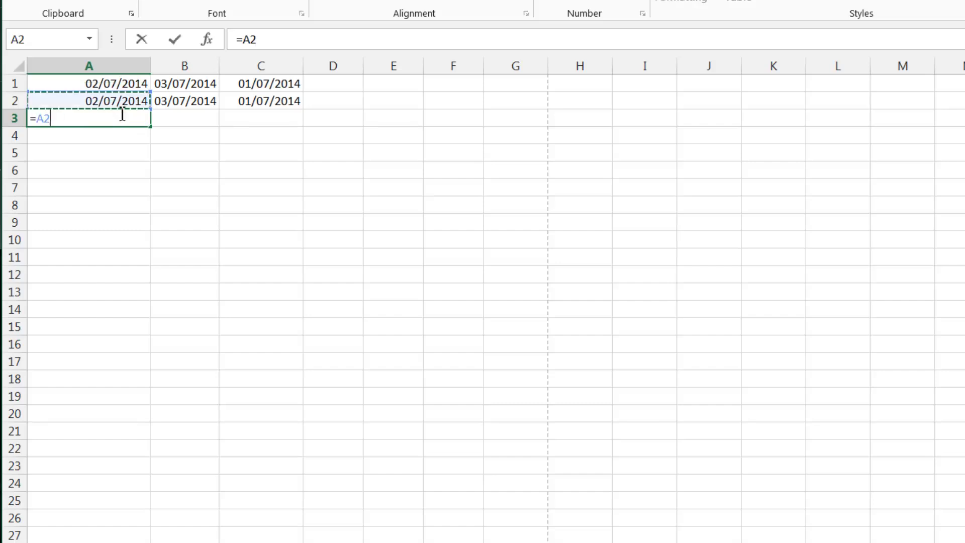
key(Up)
text(35)
key(BackSpace)
key(BackSpace)
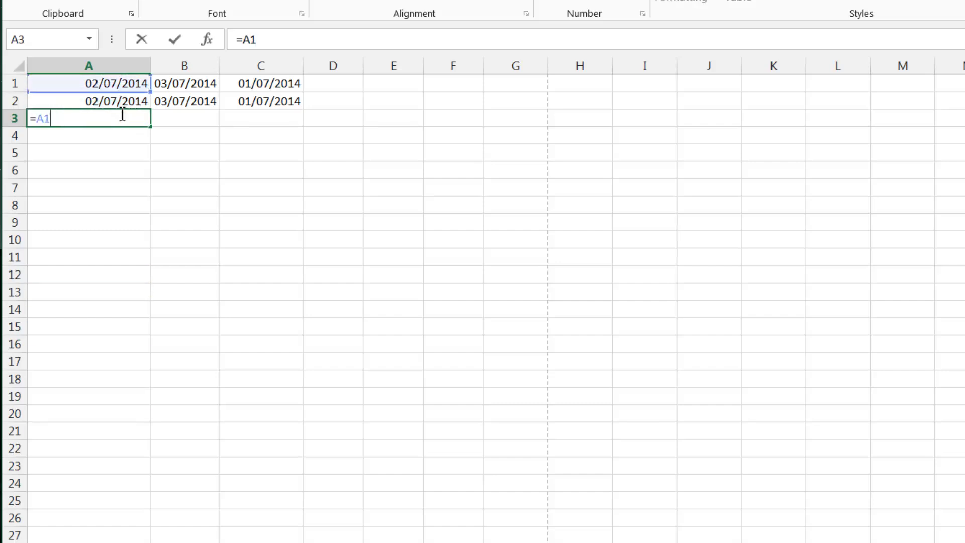
text(+365)
key(Return)
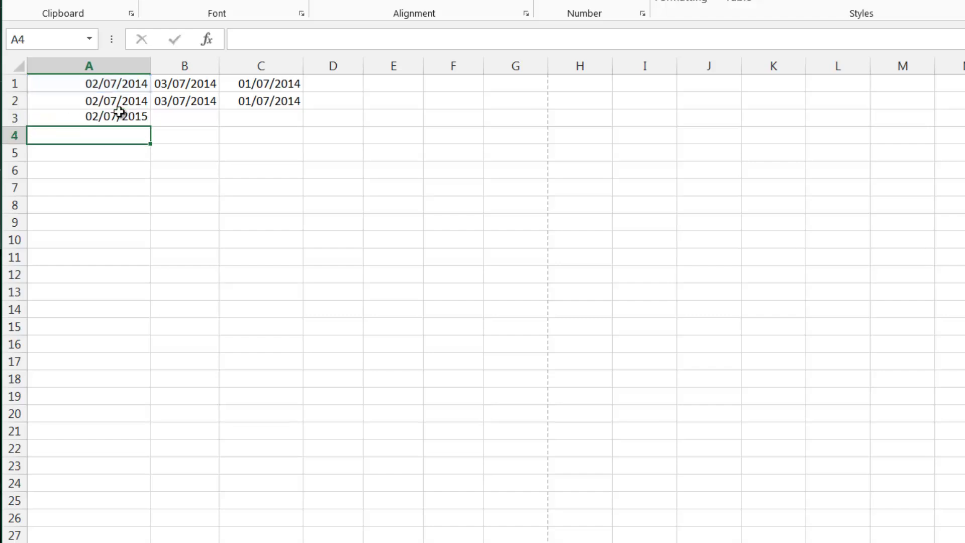
- Check A3's result 02/07/2015 against the dates in A1 and A2
click(137, 120)
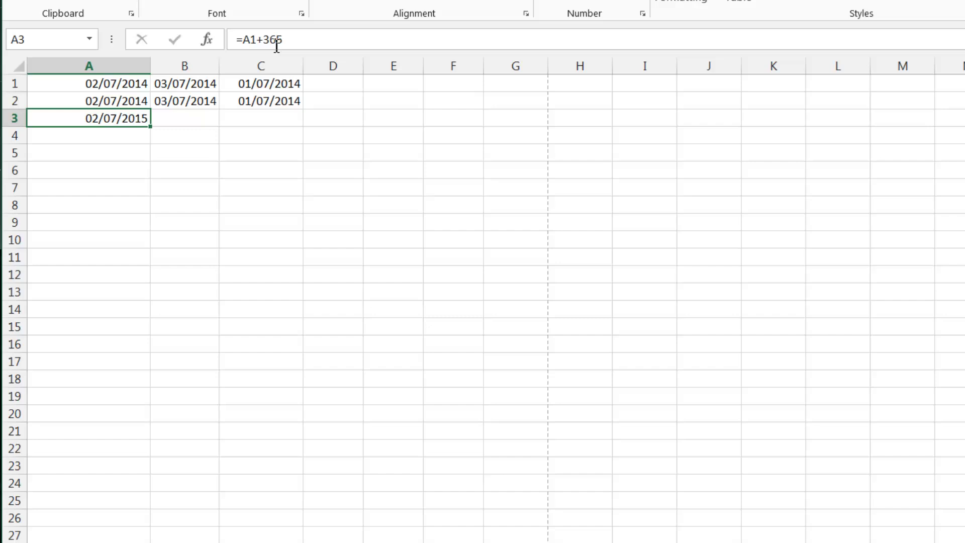
click(167, 121)
click(131, 120)
click(173, 120)
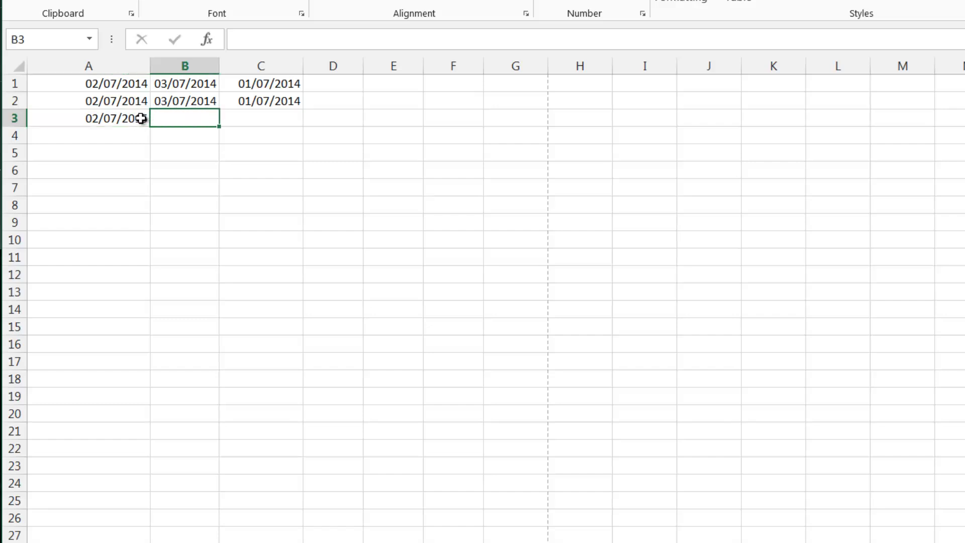
click(142, 119)
click(138, 100)
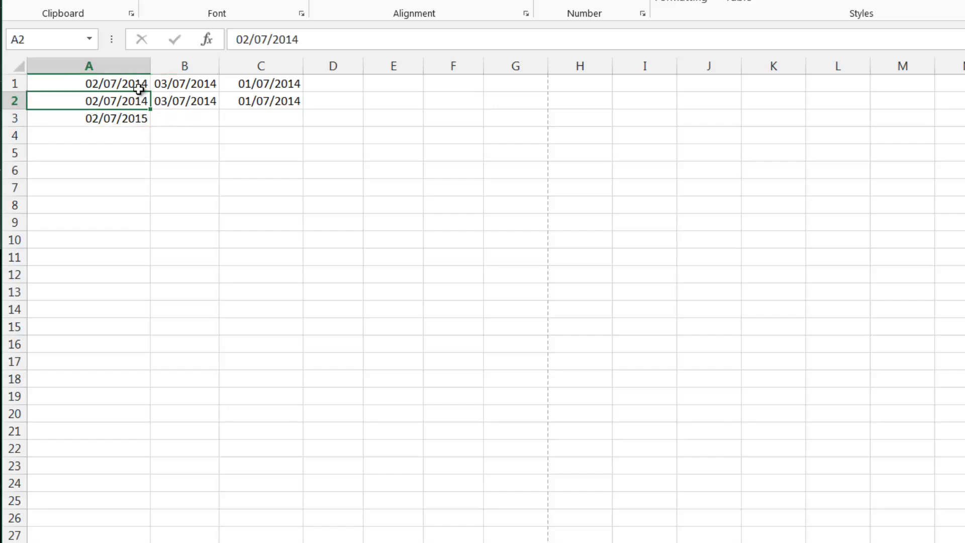
click(138, 86)
click(140, 103)
click(137, 116)
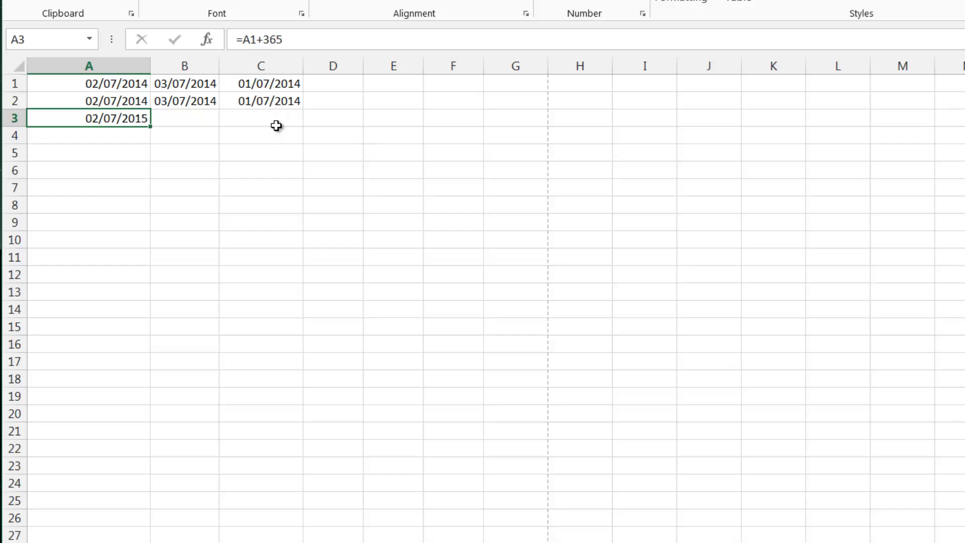
- Set A1:C1 back to General so row 1 shows 41822, 41823 and 41821
click(117, 82)
right_click(266, 79)
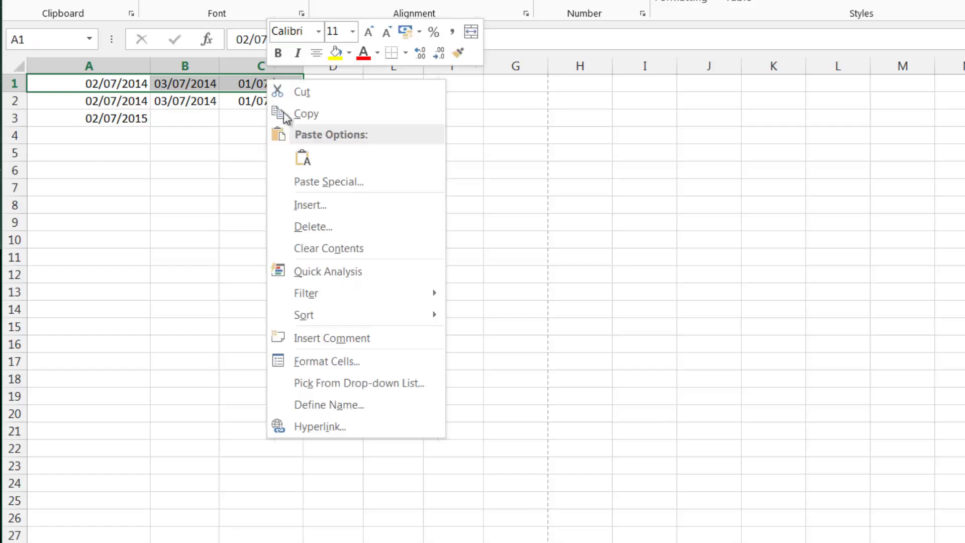
click(351, 360)
click(159, 228)
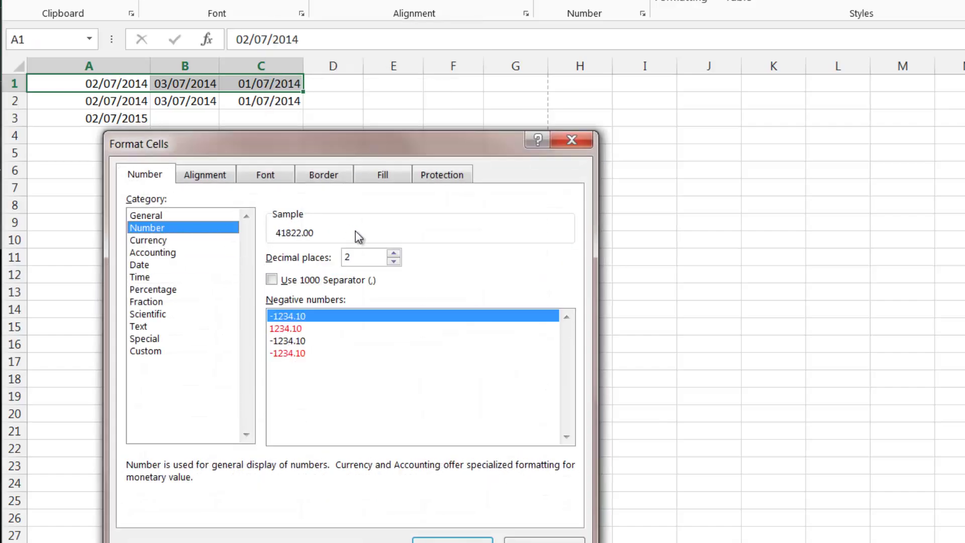
click(177, 216)
click(447, 537)
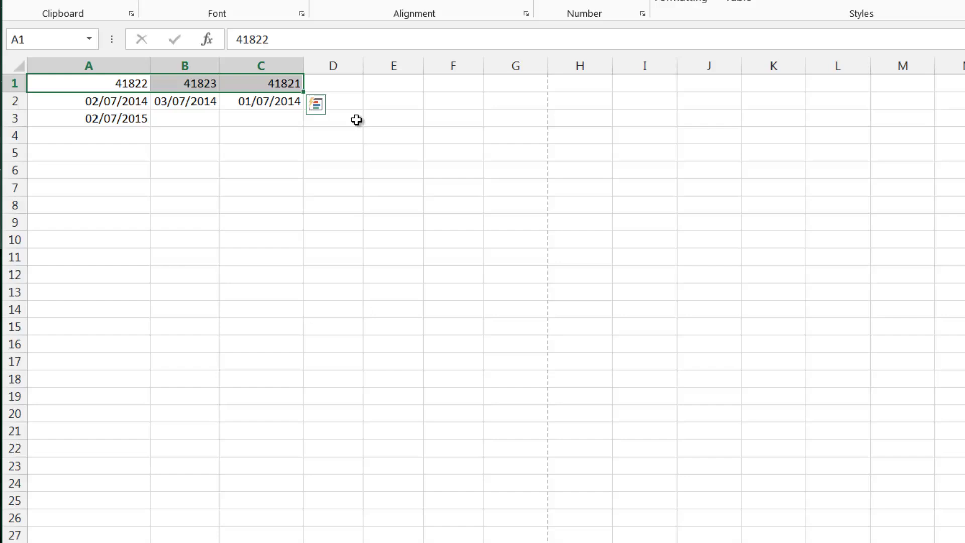
click(355, 118)
drag(280, 88, 90, 80)
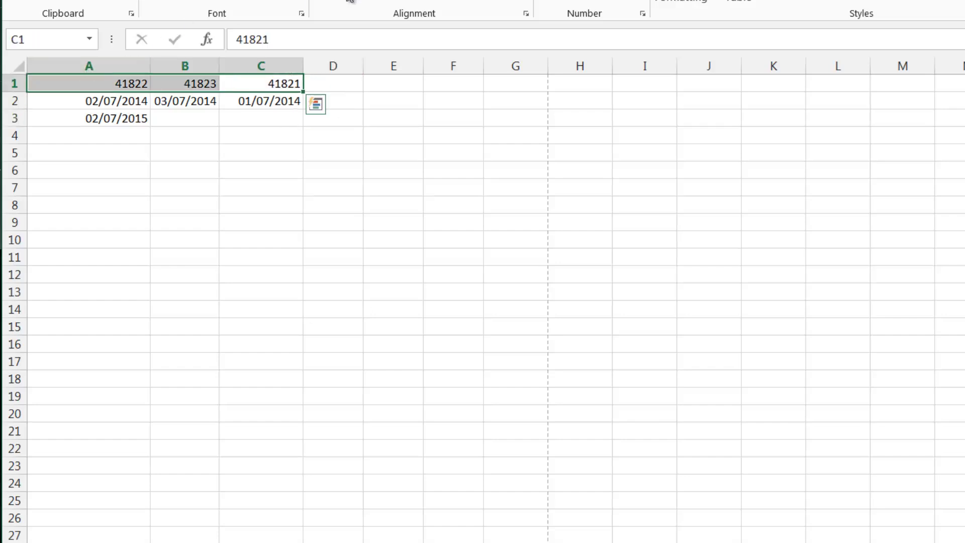
drag(260, 101, 98, 102)
- Centre the dates in A2:C2 with Ctrl+E and inspect each centred date
key(ctrl+e)
click(355, 119)
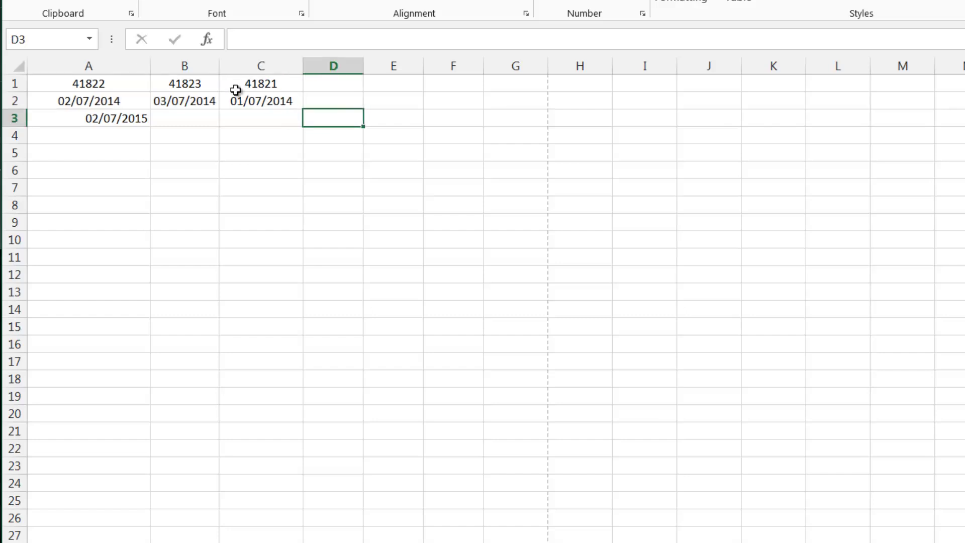
click(230, 100)
click(197, 102)
click(95, 100)
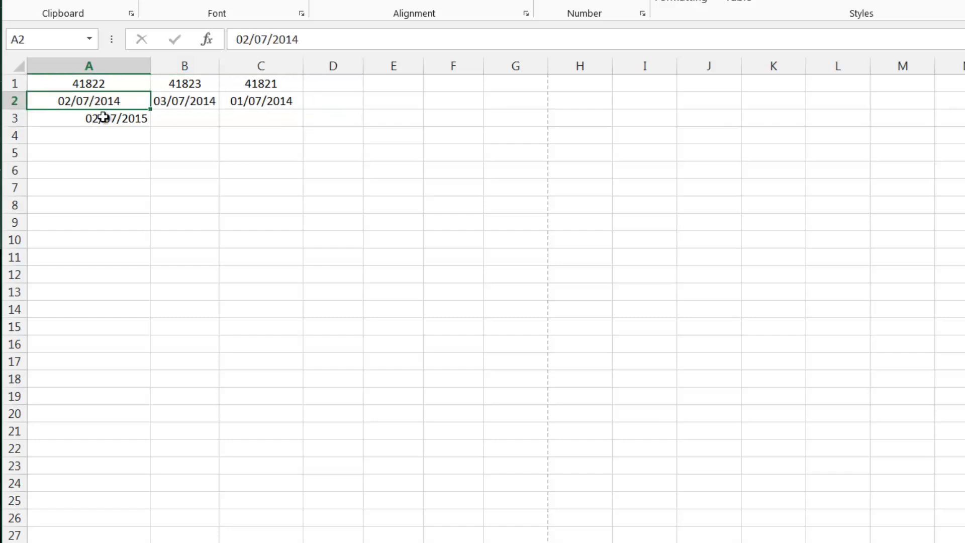
click(102, 115)
click(105, 104)
shift+click(270, 99)
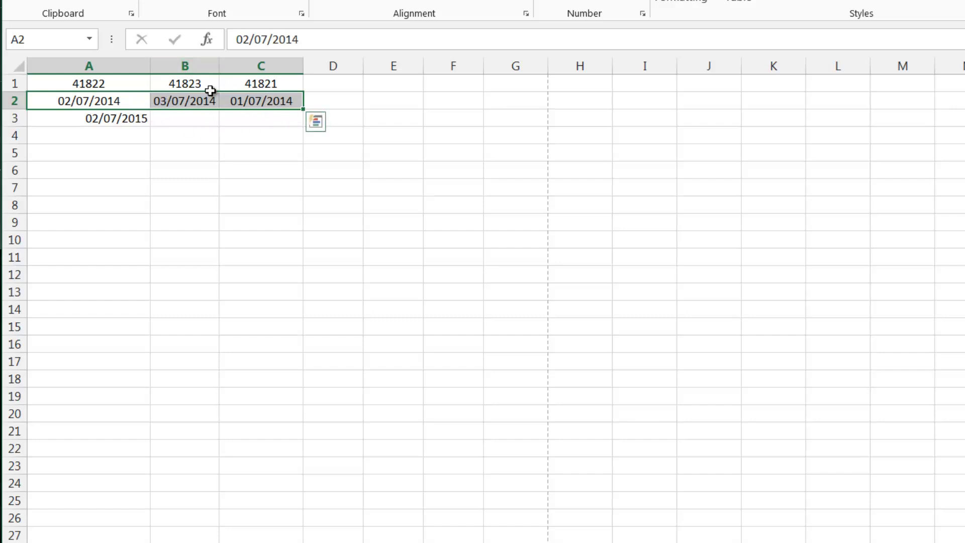
click(262, 103)
click(71, 100)
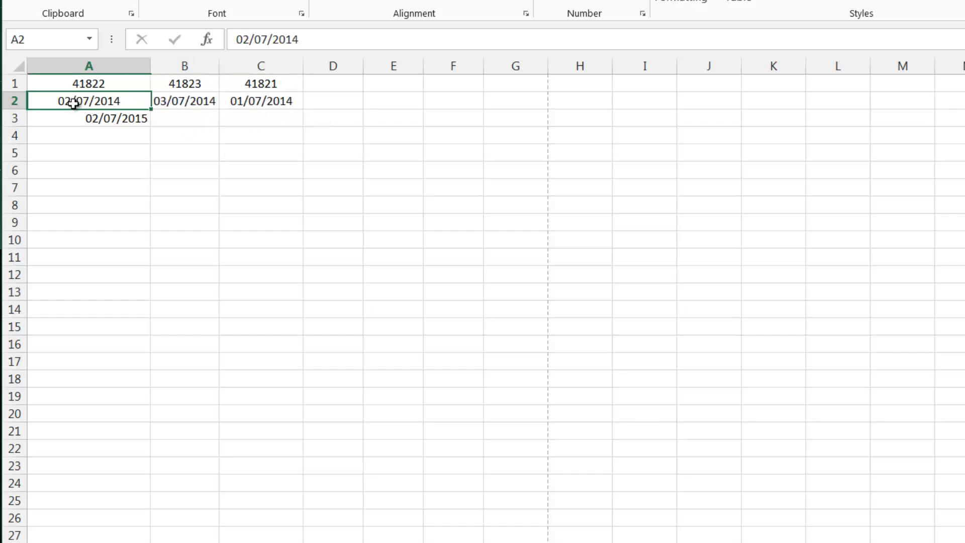
click(190, 100)
click(231, 104)
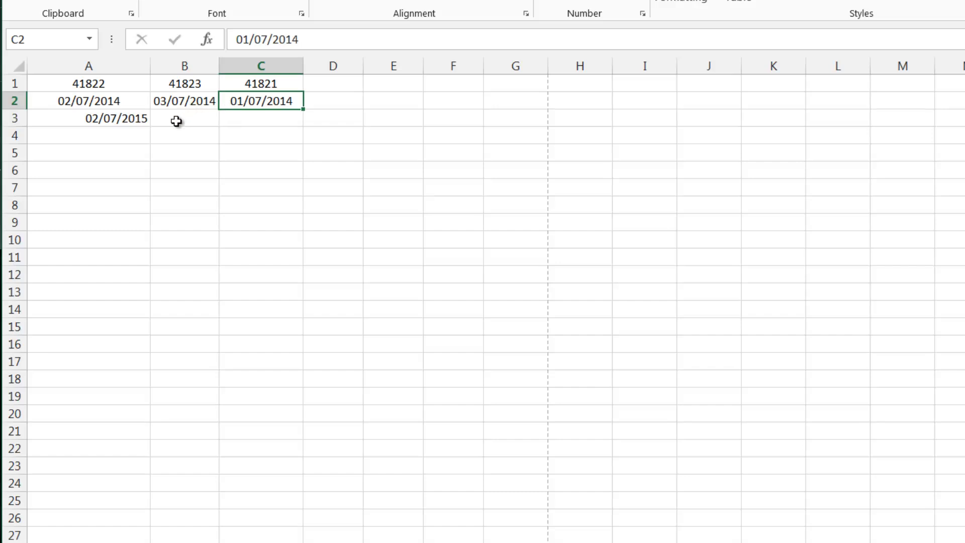